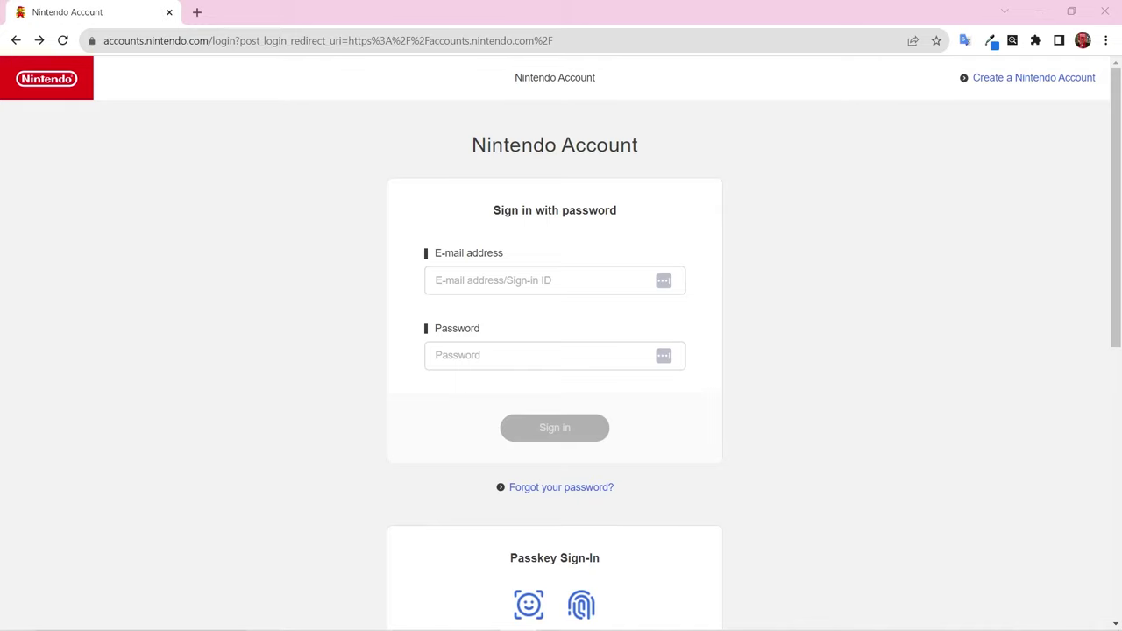
Step: Reload the sign-in page and open the Create a Nintendo Account registration form
key(F5)
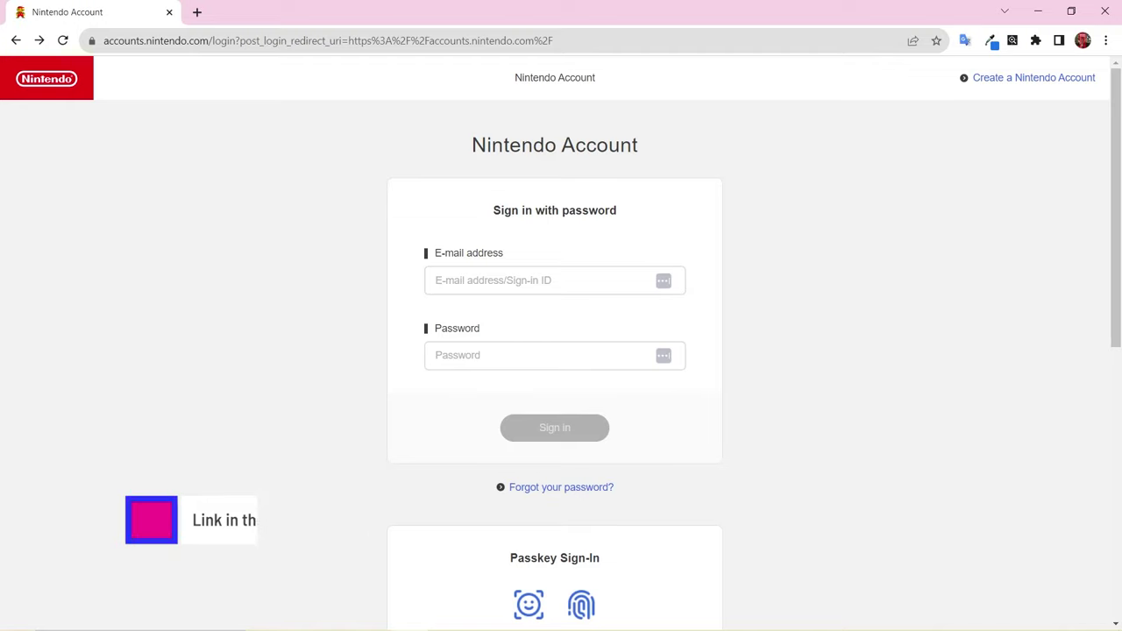
key(F5)
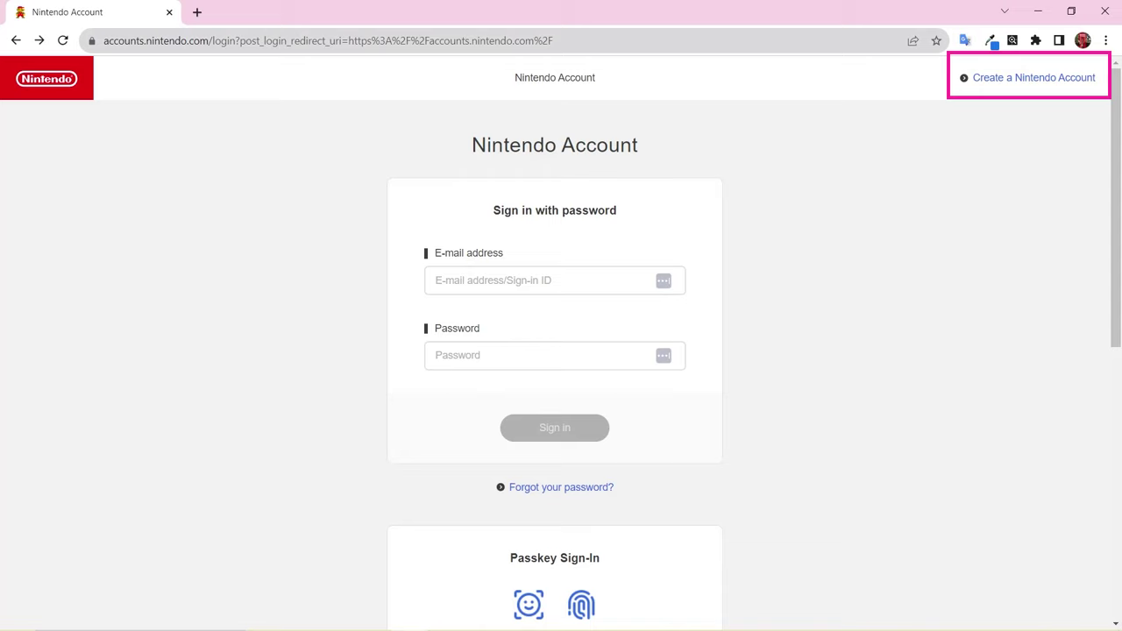
click(63, 41)
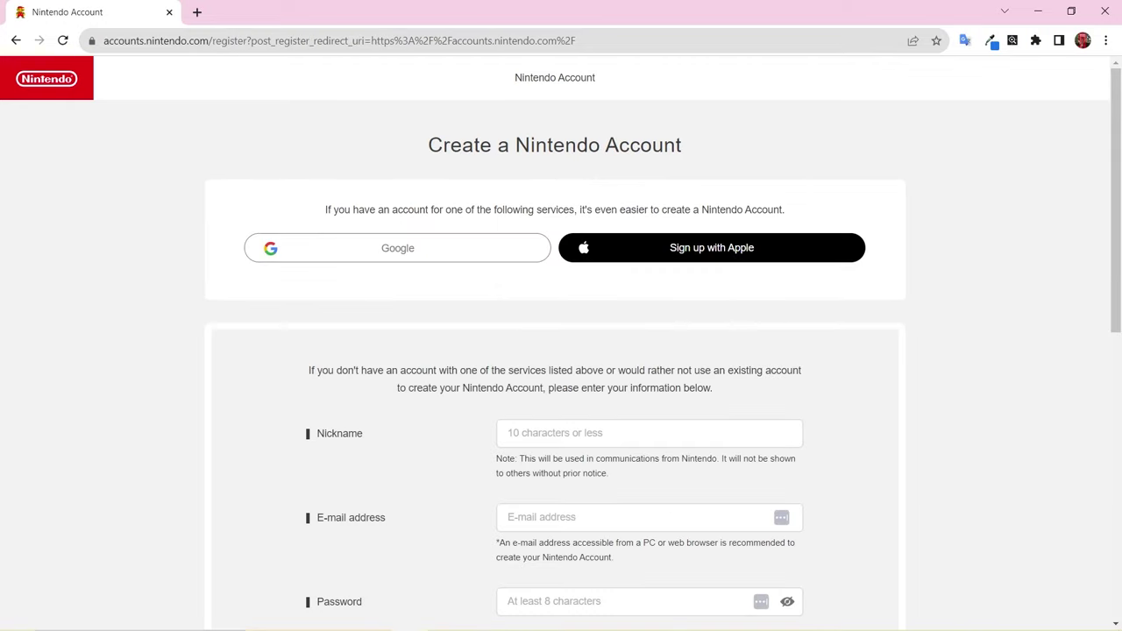
scroll(790, 433, down, 2)
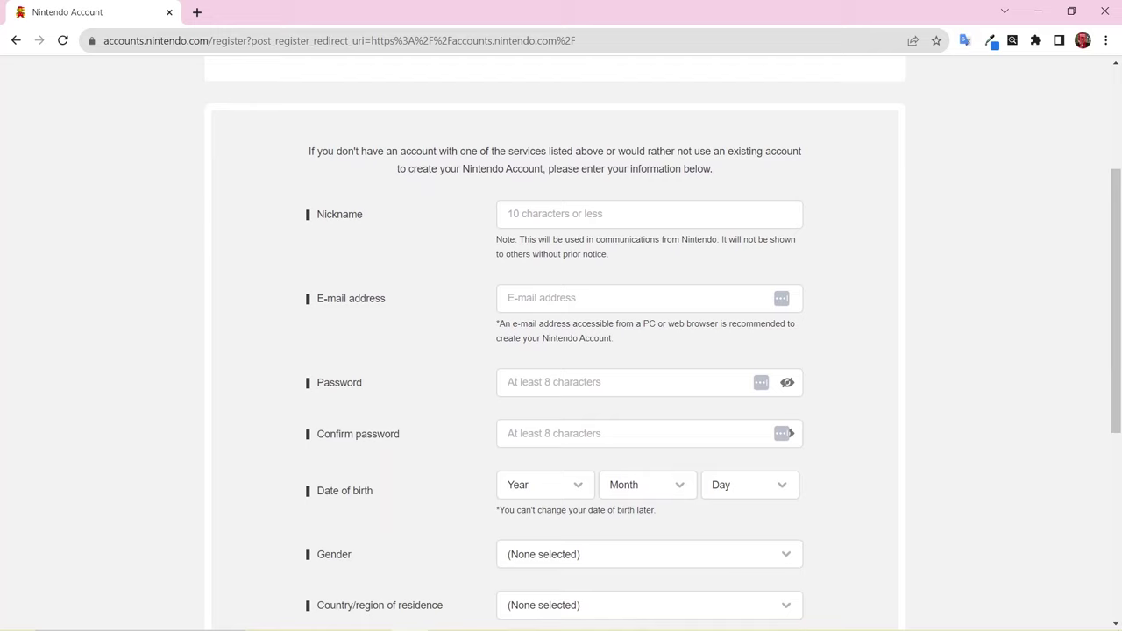
Step: Enter the account nickname, the e-mail address and the password for the new account
key(Tab)
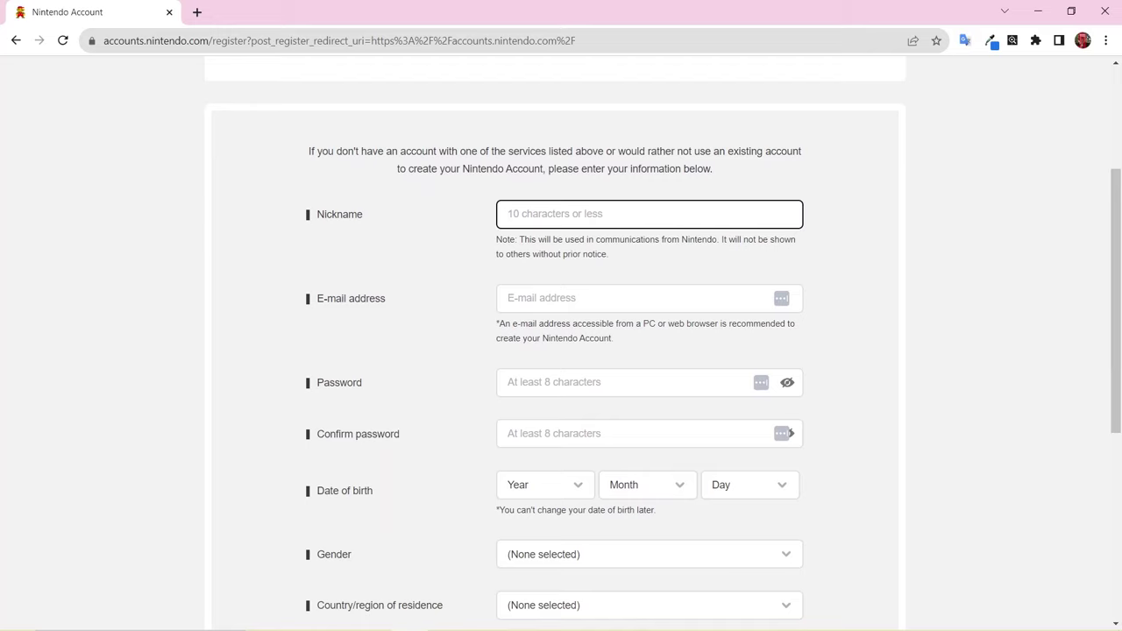
key(Tab)
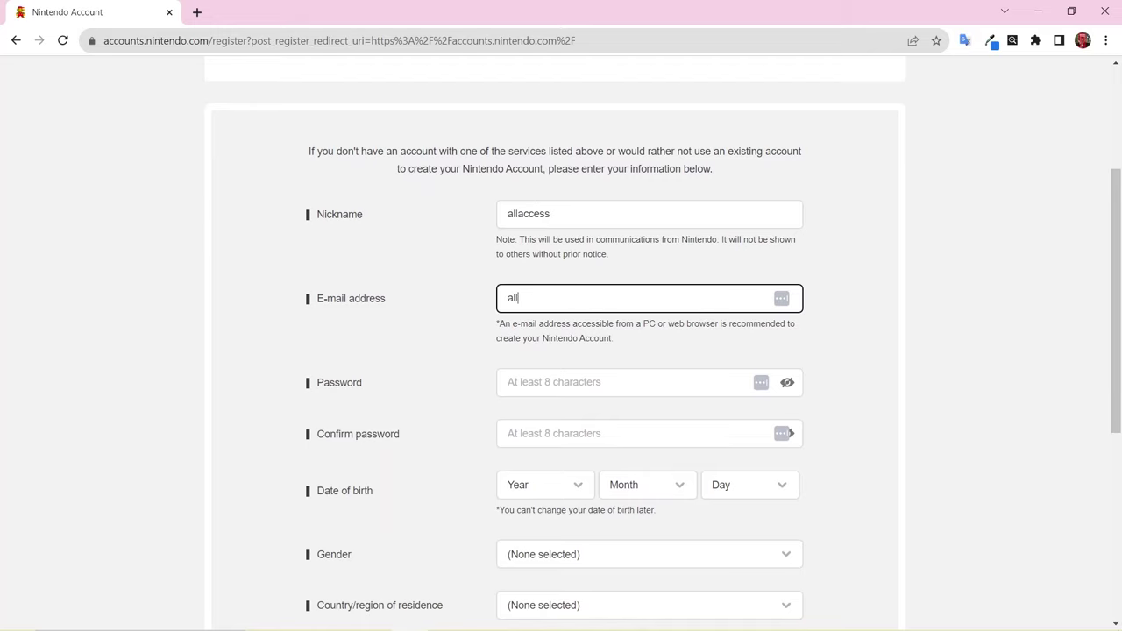
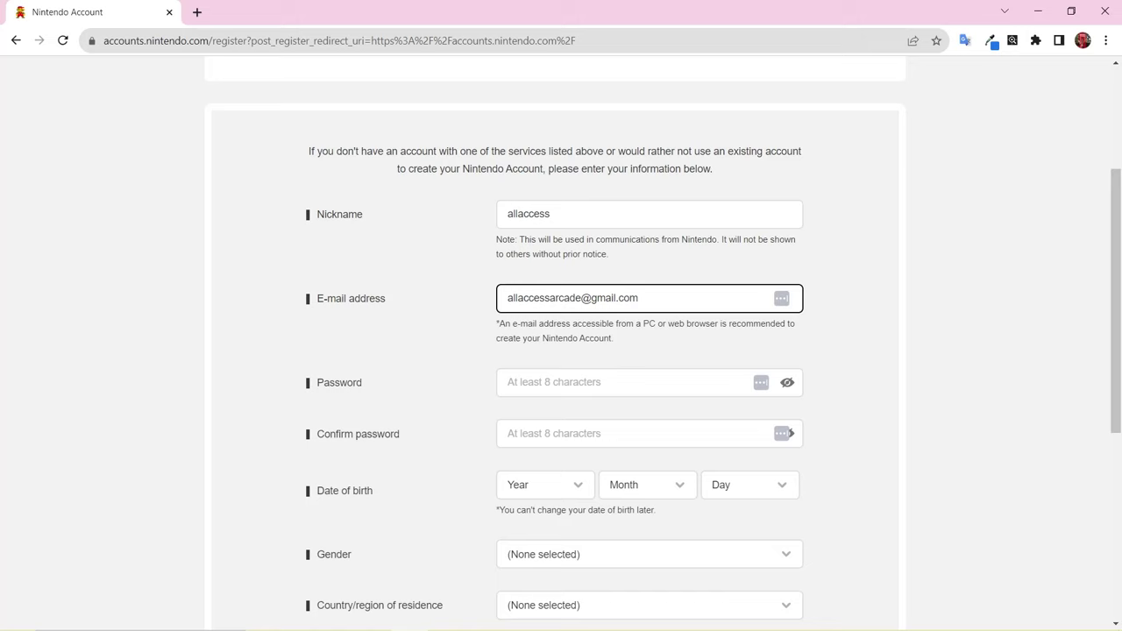
click(631, 382)
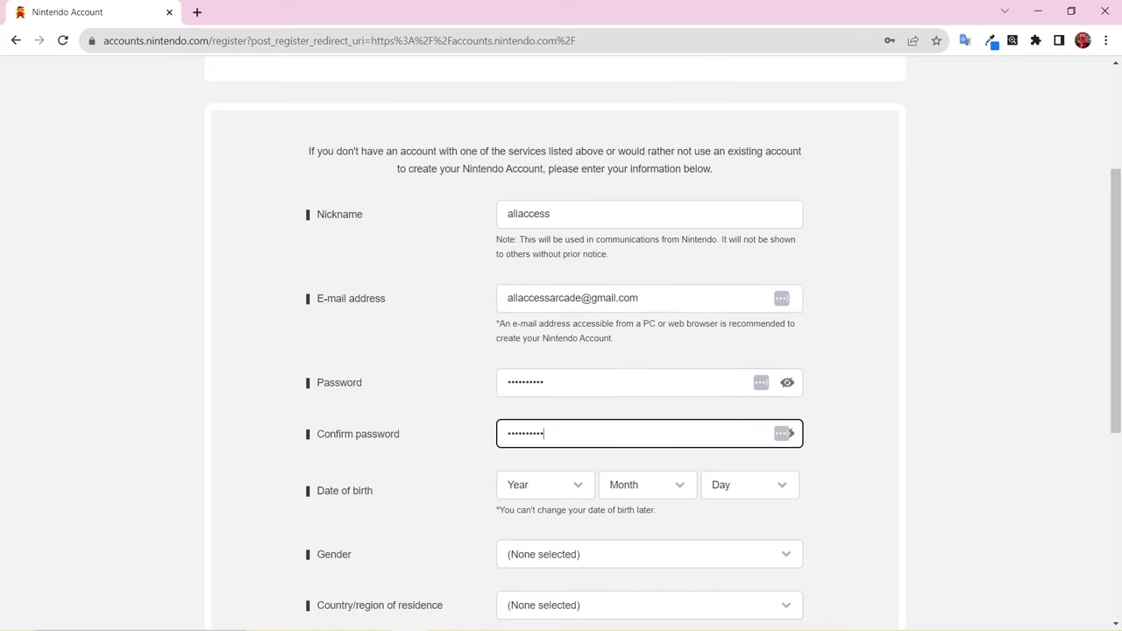
key(Tab)
Step: Opt out of promotional e-mails, accept the user agreement, and submit the registration form
scroll(561, 351, down, 2)
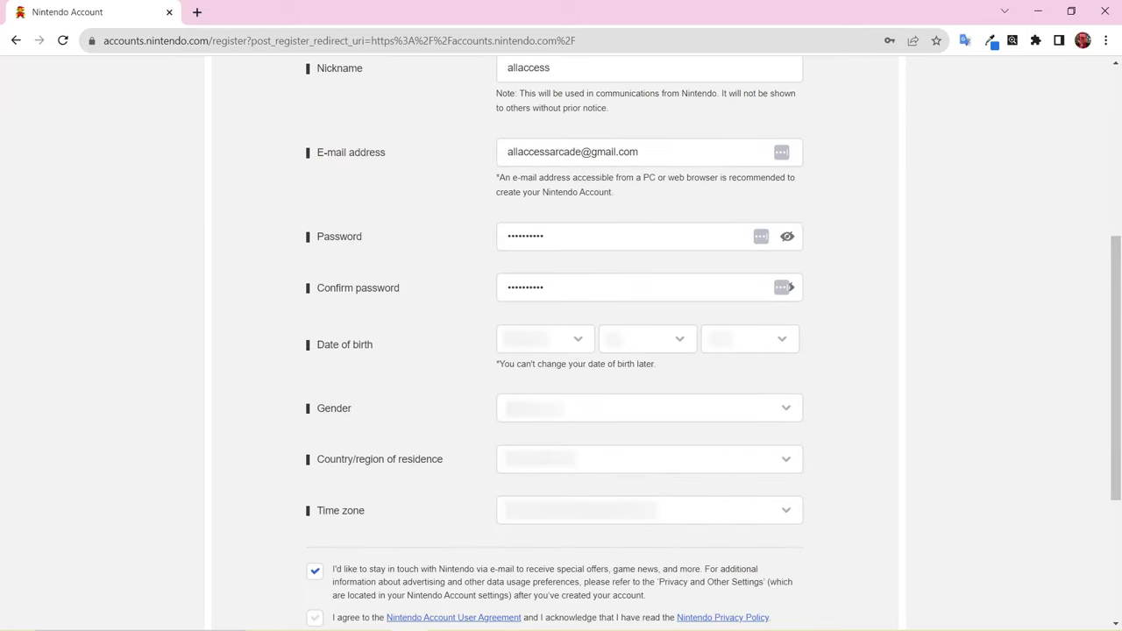
scroll(561, 350, down, 2)
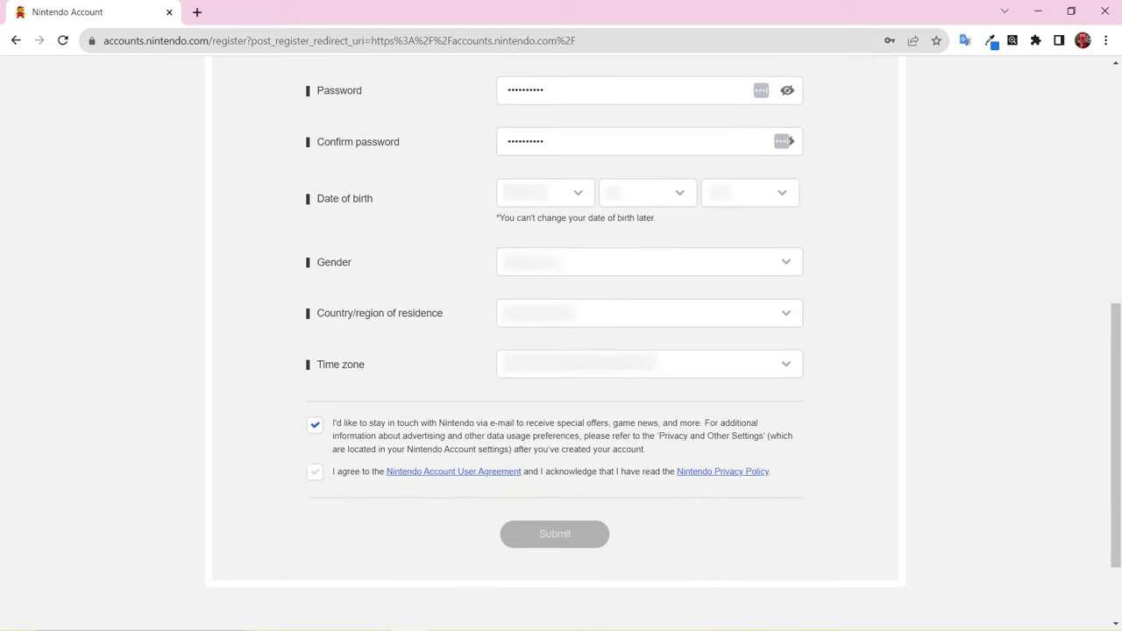
click(315, 425)
click(314, 471)
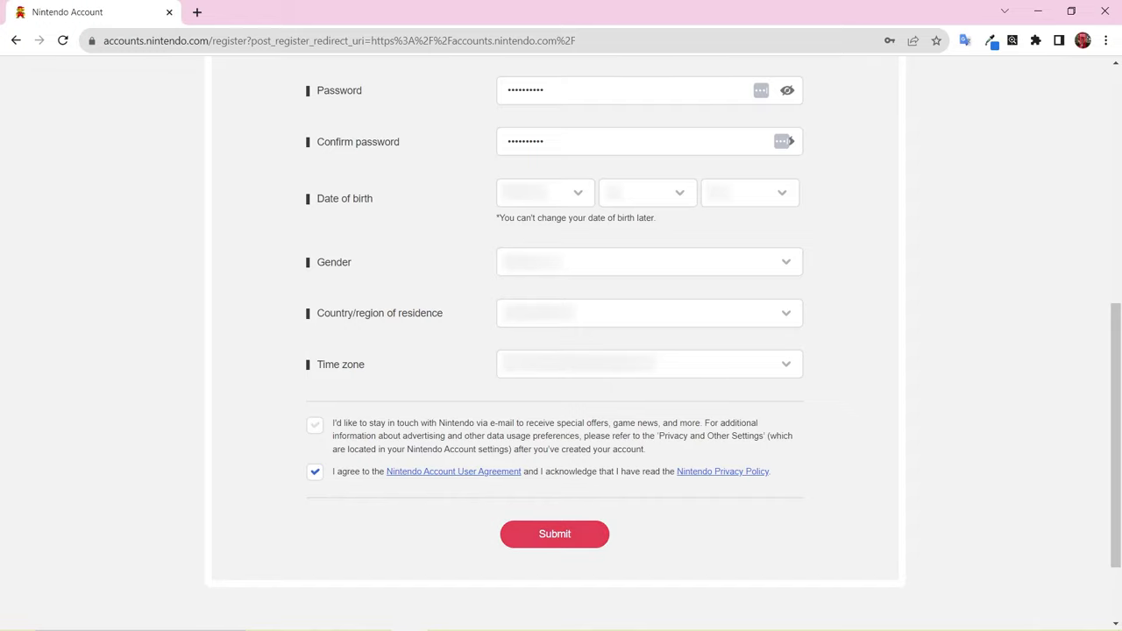
click(553, 533)
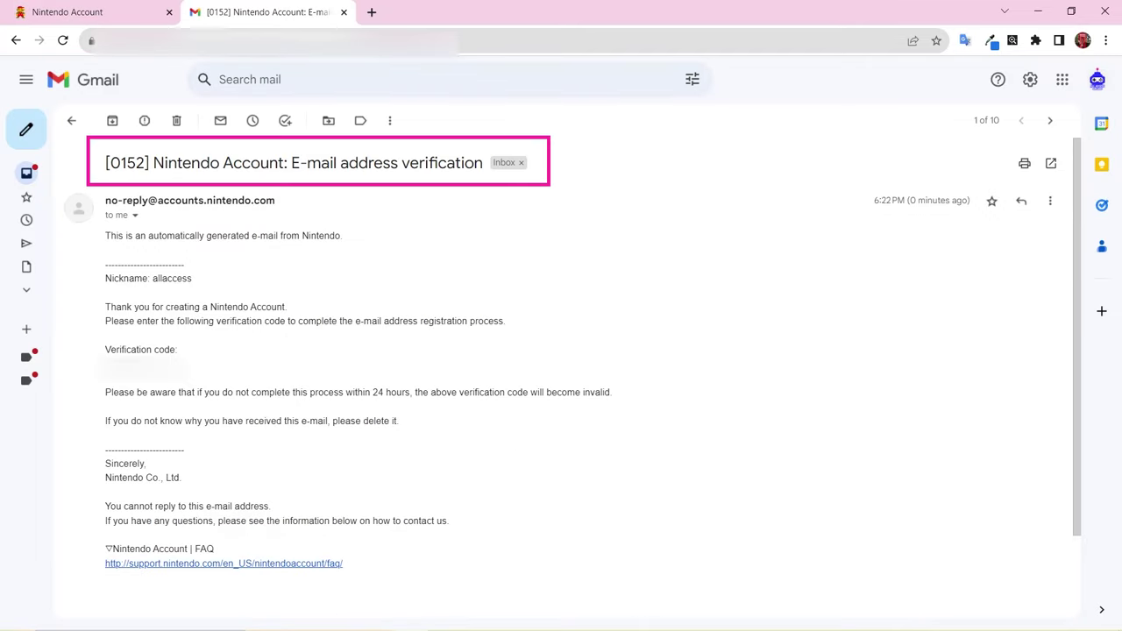
Step: Copy the verification code from Nintendo's Gmail message and close the e-mail tab
drag(104, 364, 128, 365)
click(343, 12)
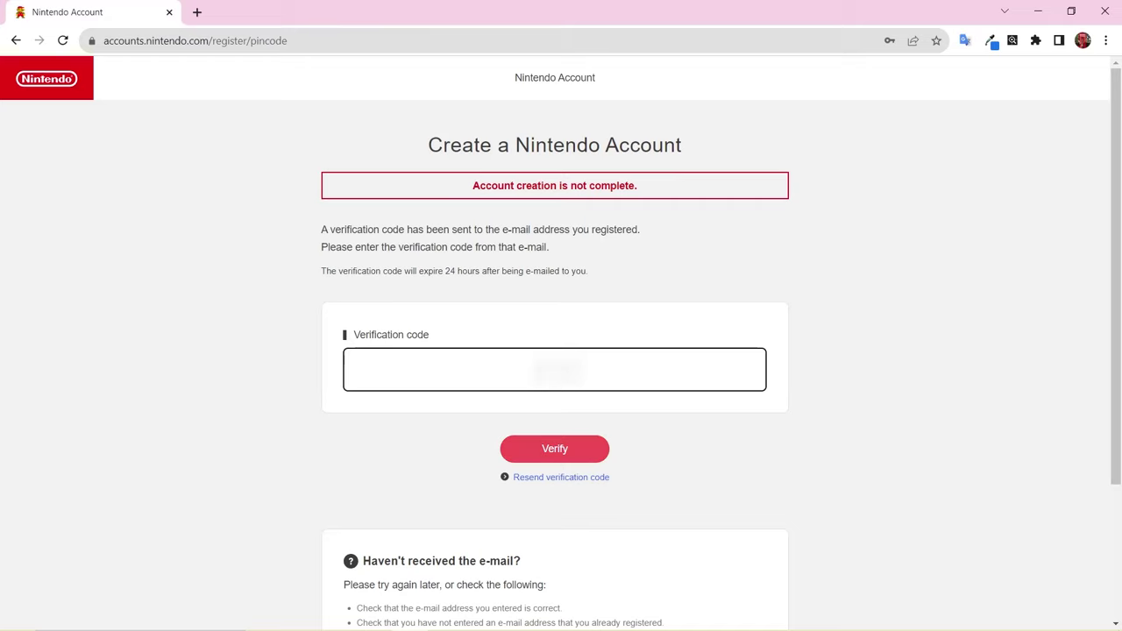
Step: Submit the verification code and confirm the account-created page to continue to Mii Studio
key(Return)
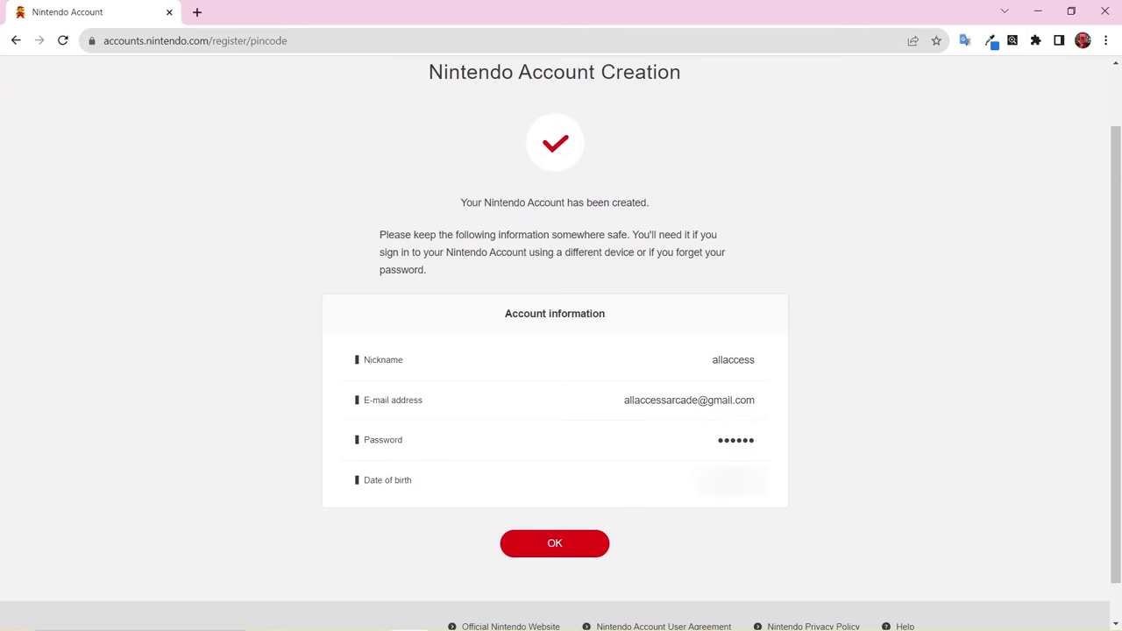
key(Return)
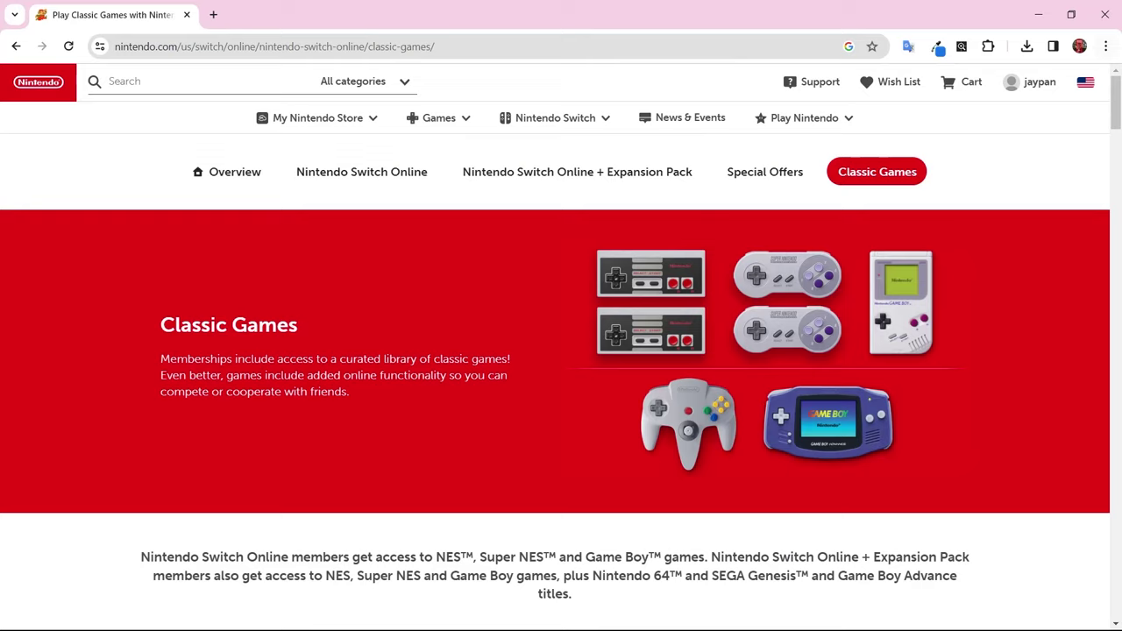
Step: Filter Classic Games by NES, Super NES, Game Boy, Nintendo 64 and Game Boy Advance in turn
scroll(561, 351, down, 3)
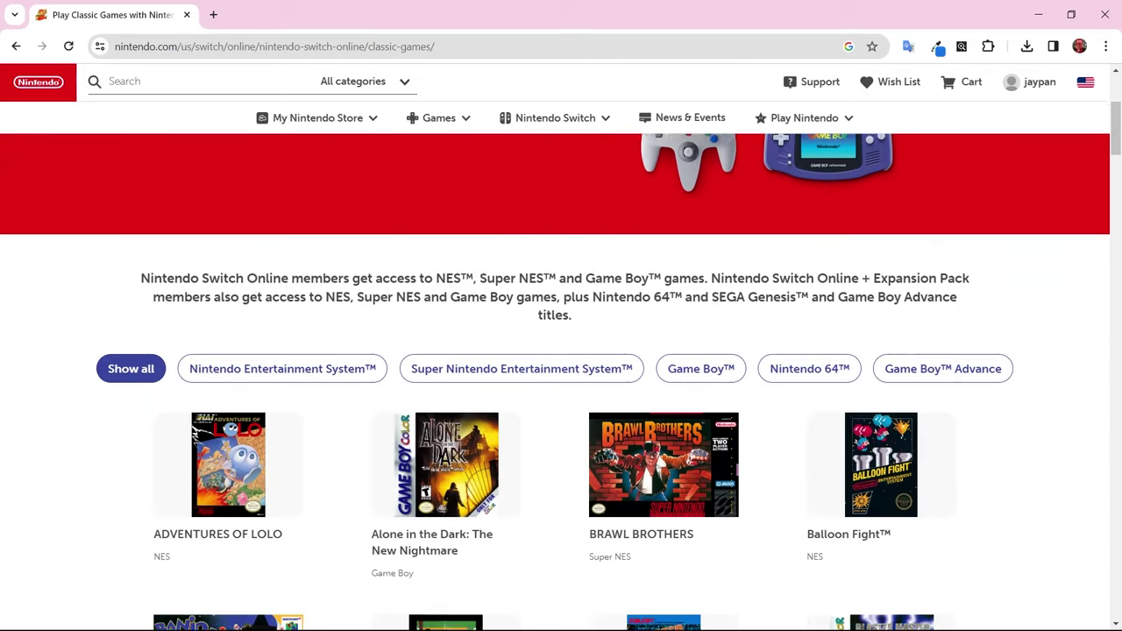
scroll(561, 368, down, 2)
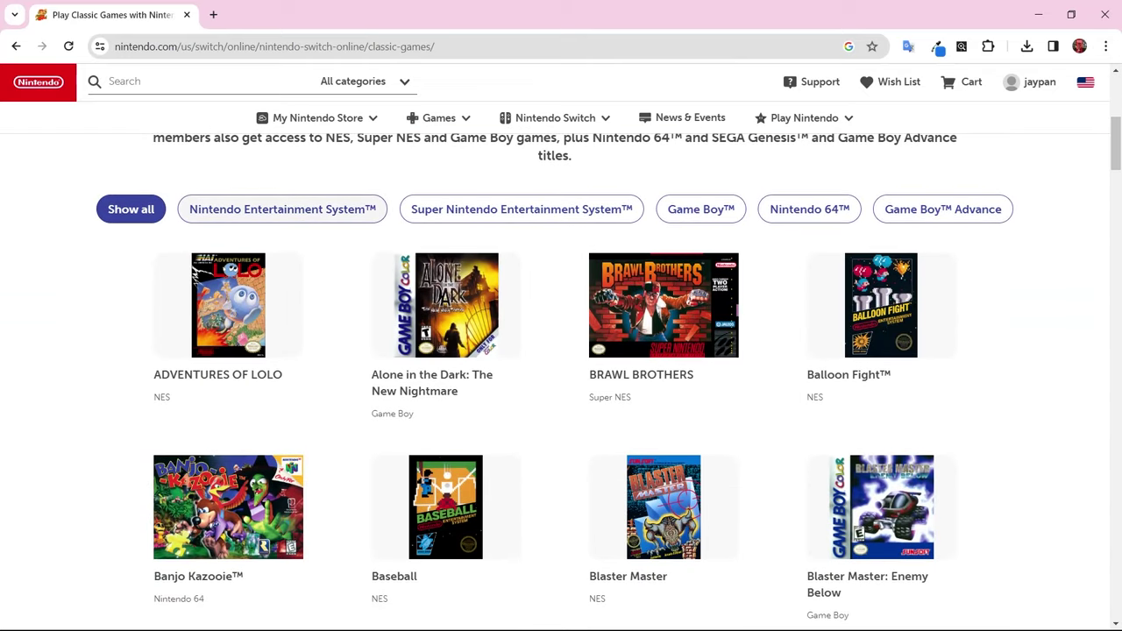
click(282, 209)
click(522, 209)
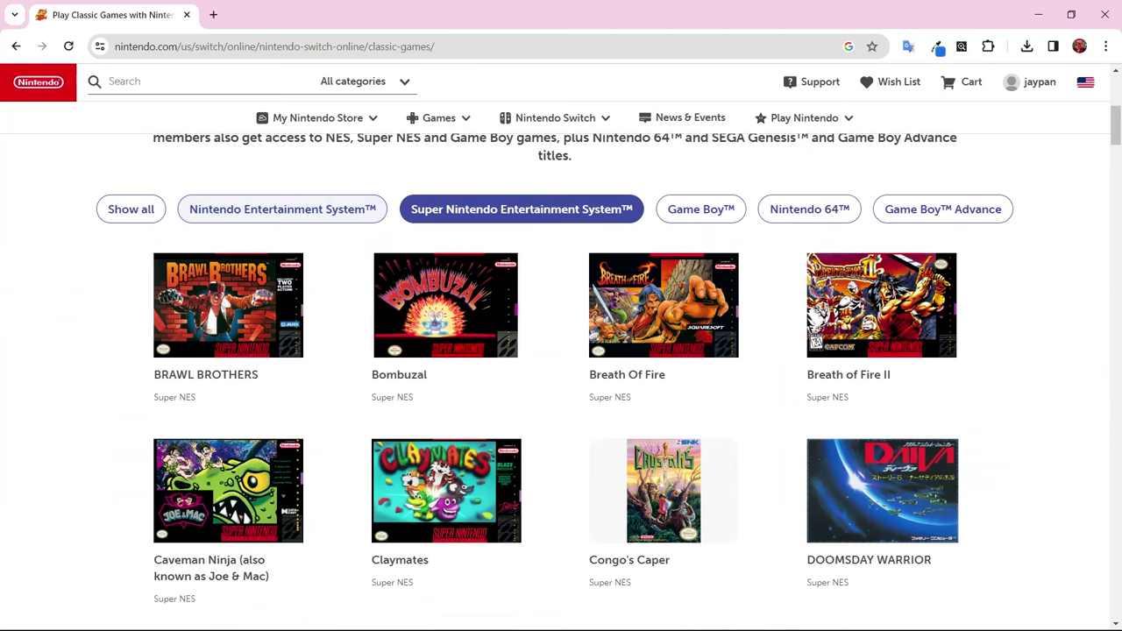
click(700, 209)
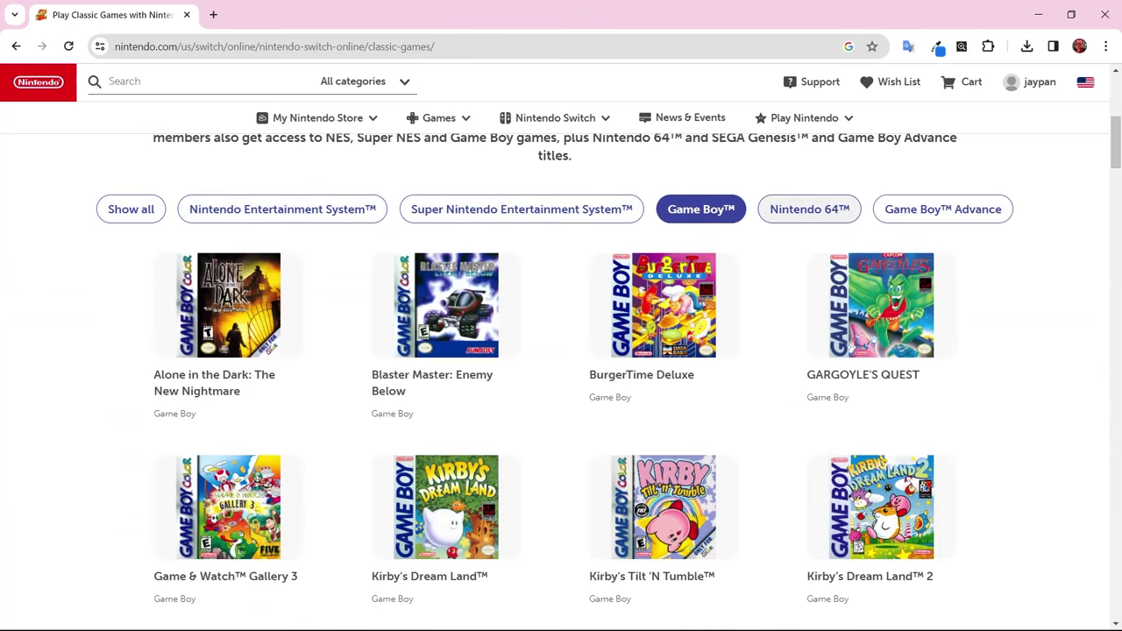
click(809, 209)
click(942, 209)
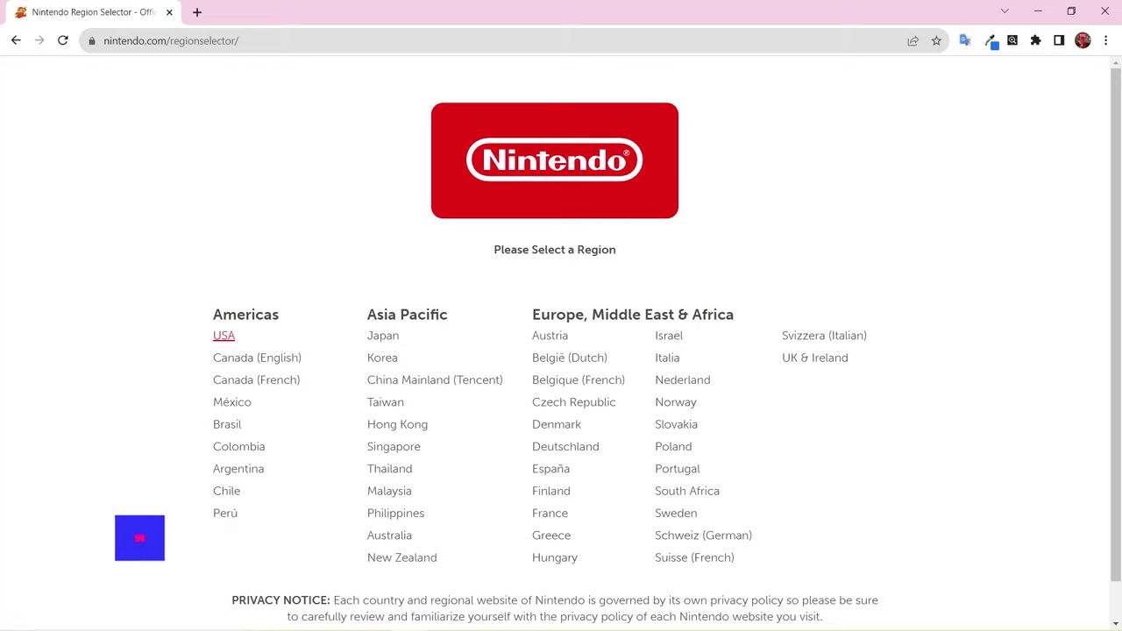
Step: Choose the USA site, go to Nintendo Switch Online, and pick Get started for the free 7-day trial
click(223, 335)
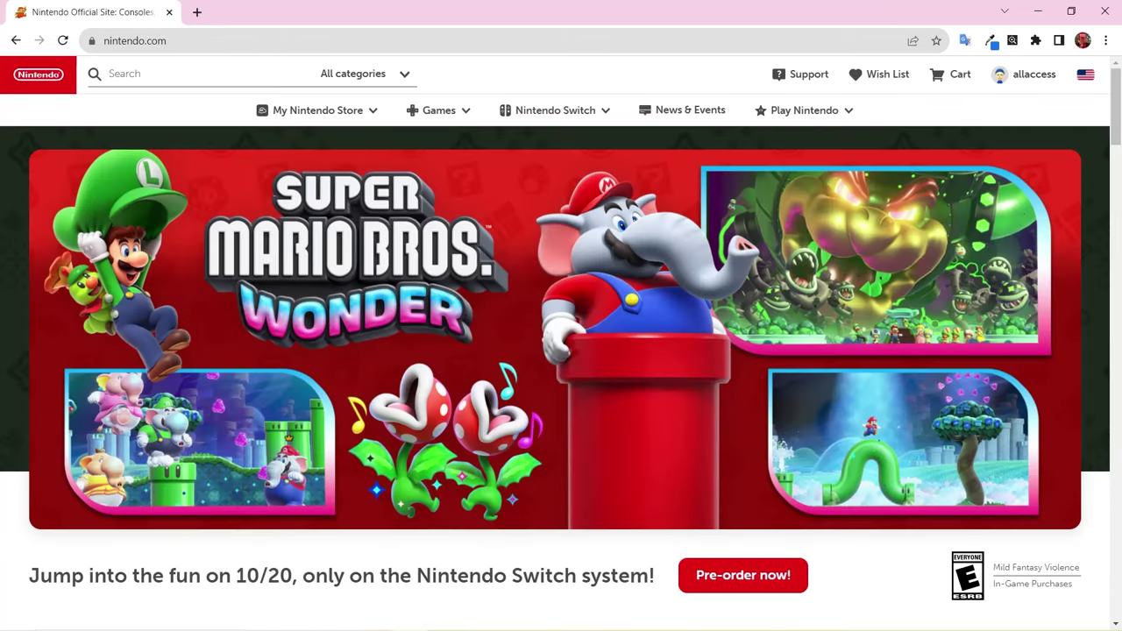
click(555, 110)
click(611, 181)
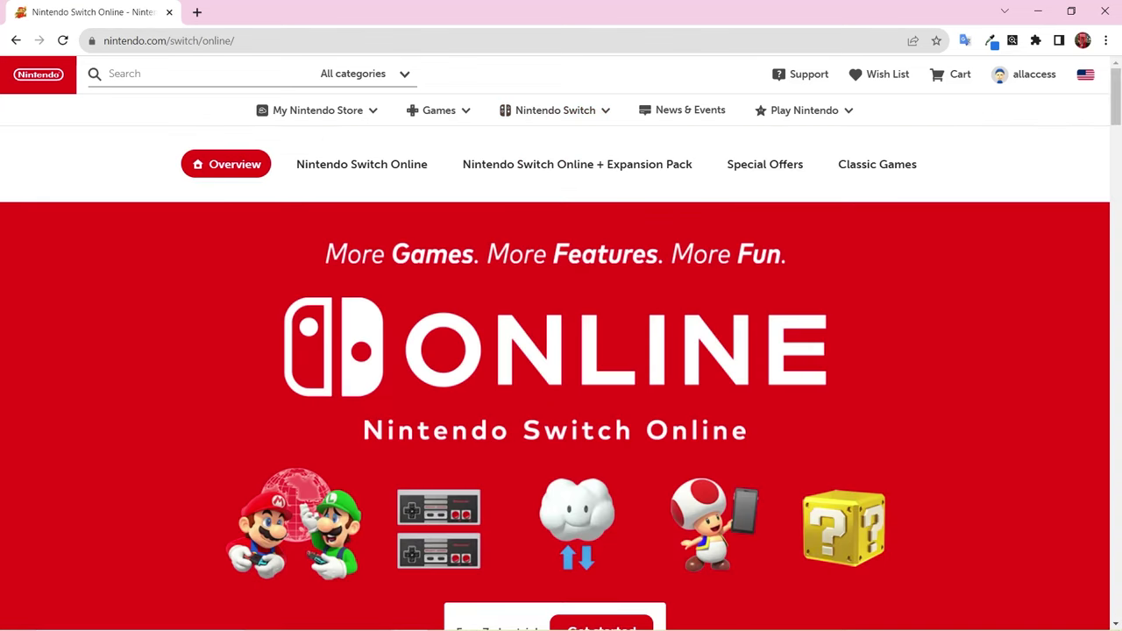
scroll(561, 351, down, 2)
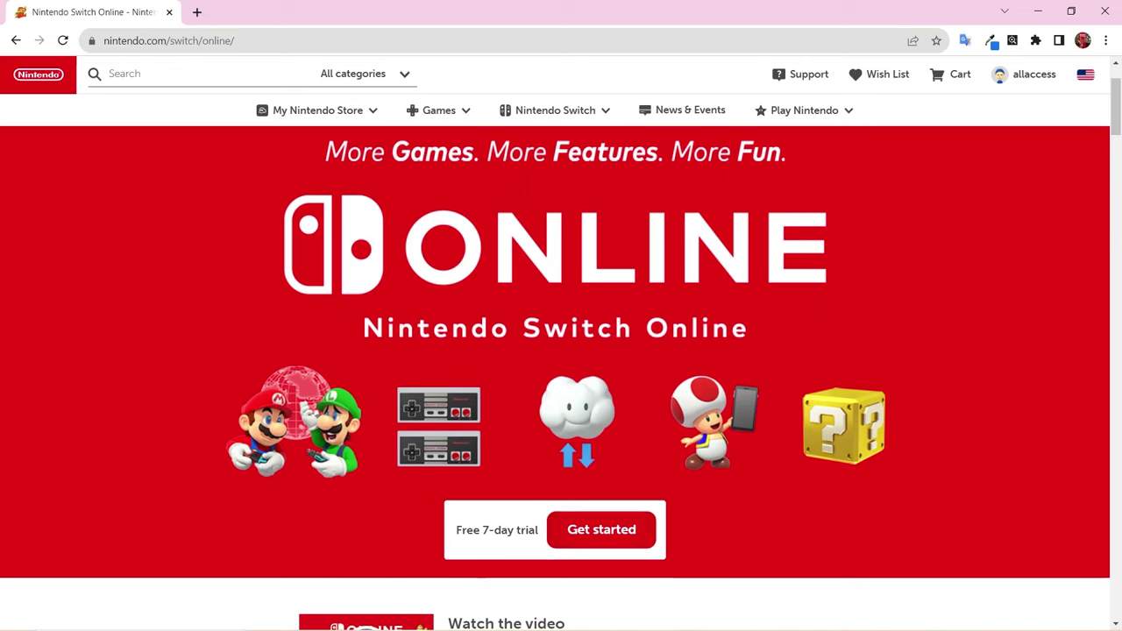
click(601, 529)
Step: Review the membership plans and jump to the automatic renewal details for the individual trial
scroll(561, 344, down, 1)
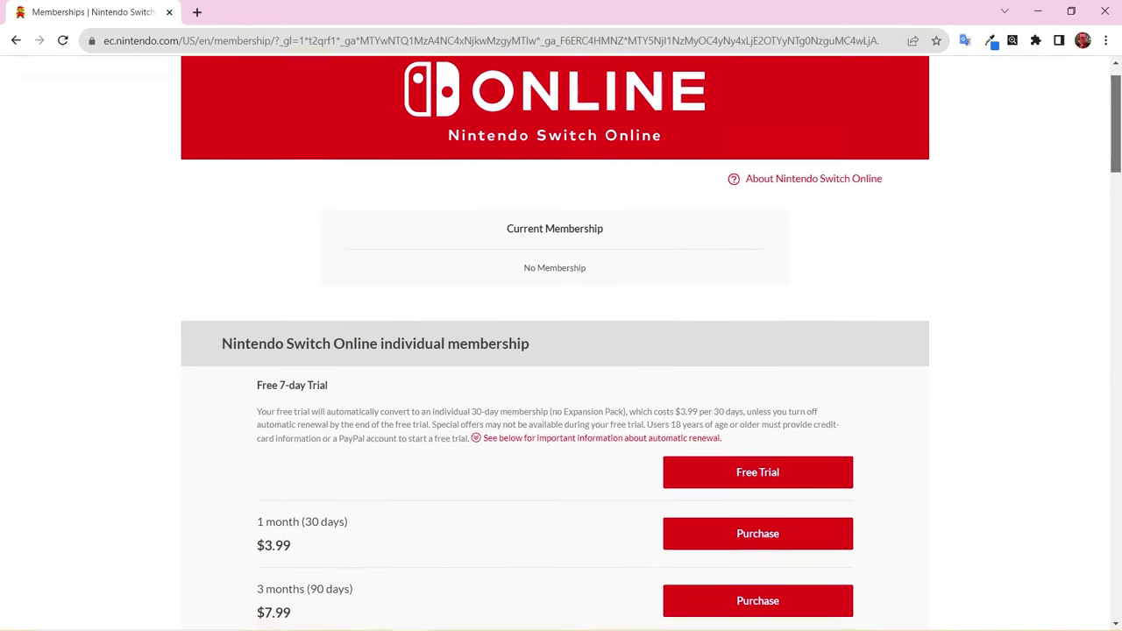
scroll(560, 343, down, 2)
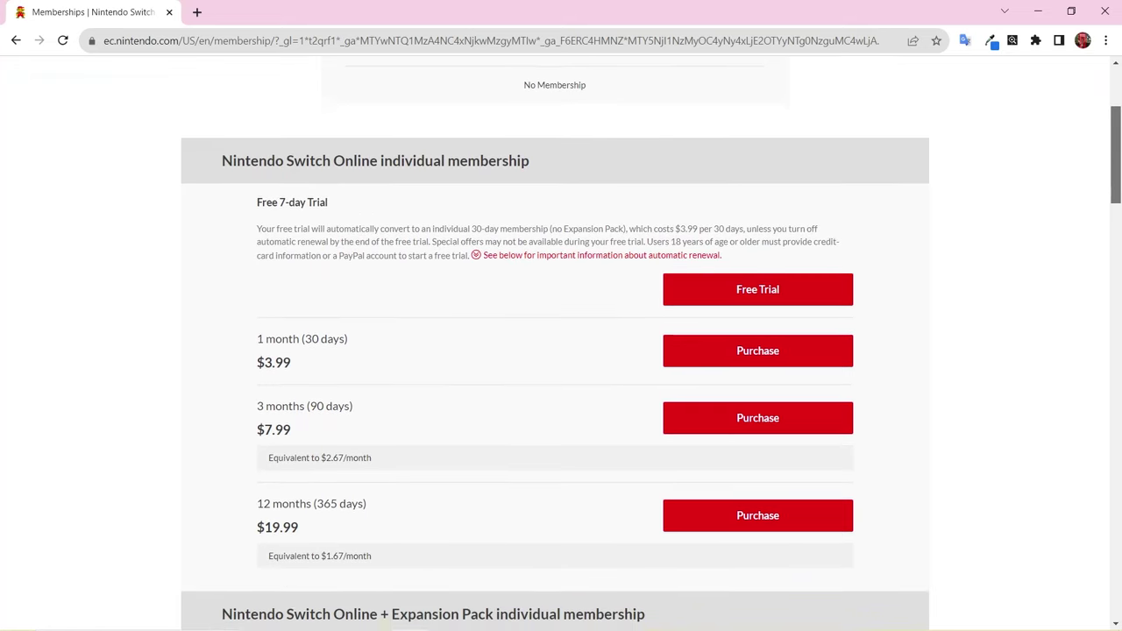
scroll(561, 344, down, 2)
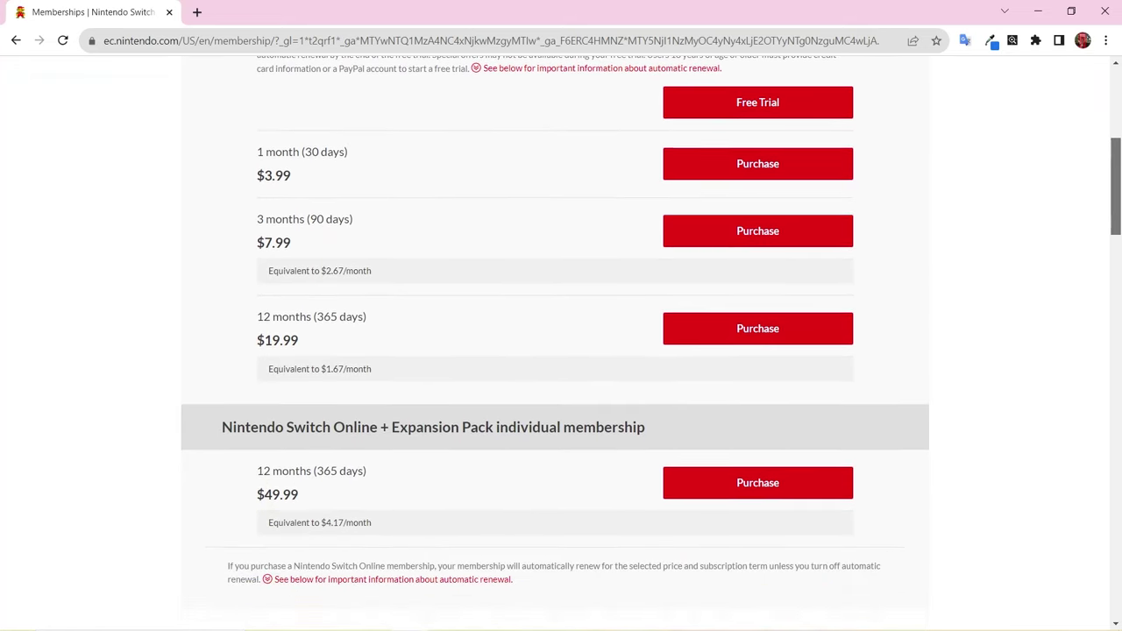
scroll(561, 343, down, 2)
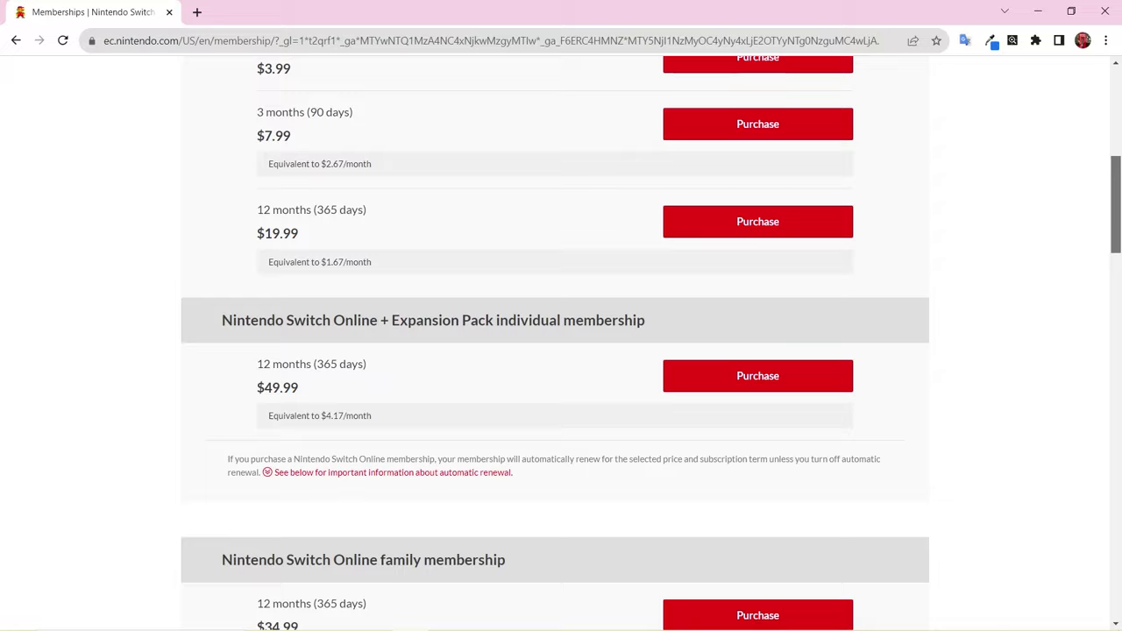
scroll(561, 343, down, 3)
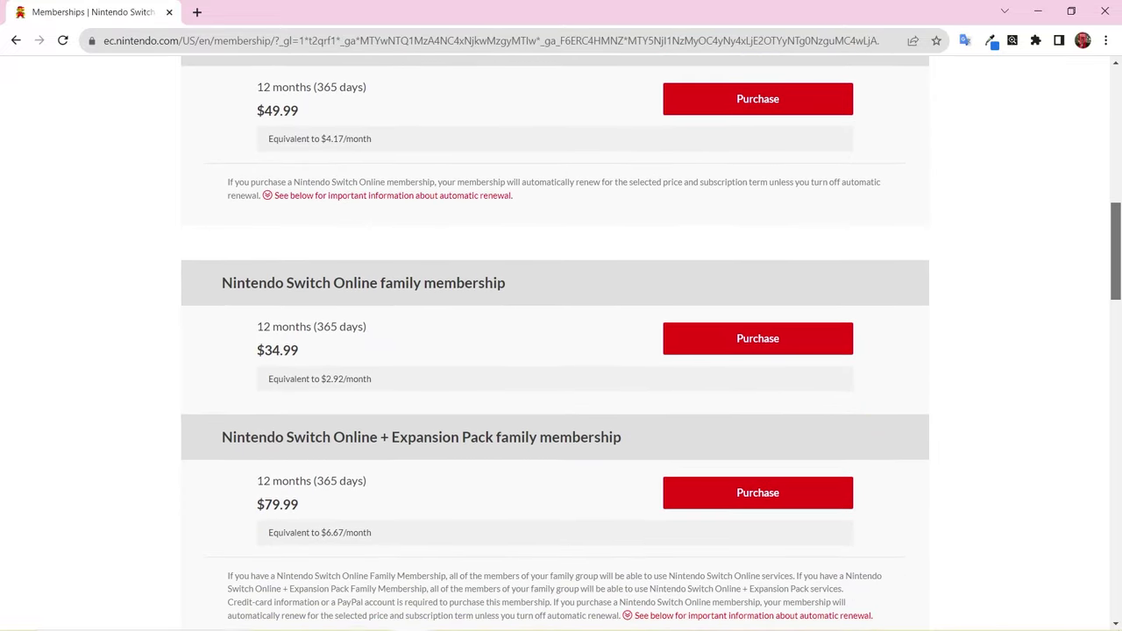
scroll(561, 343, up, 10)
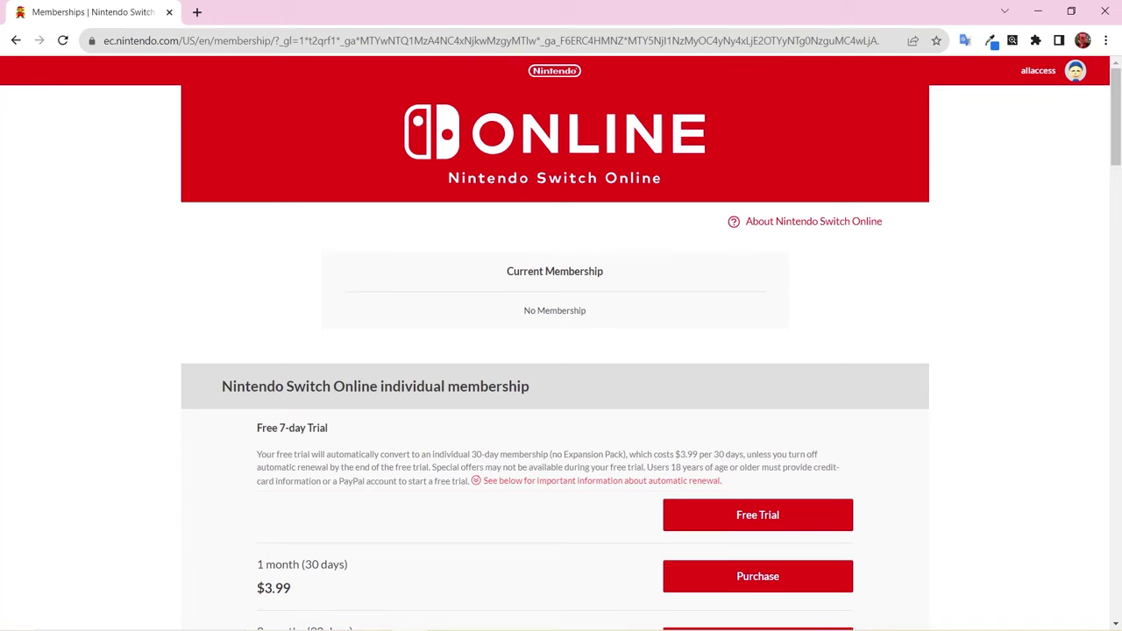
click(602, 480)
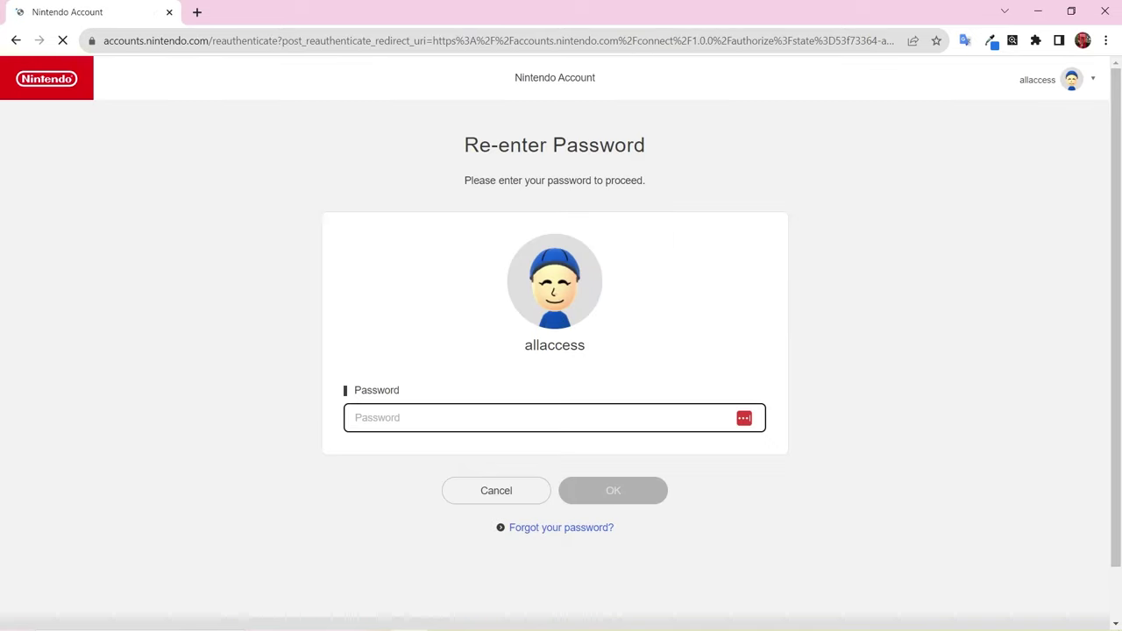
Step: Re-enter the account password and fill in the billing ZIP/Postal Code
text(•••••)
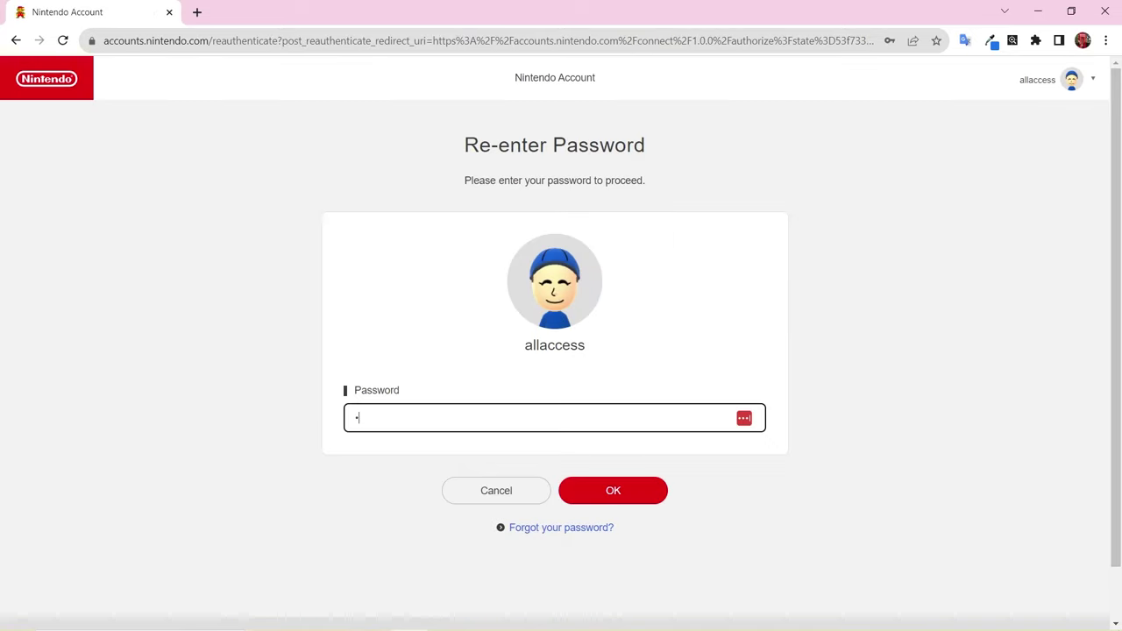
text(•••)
key(Return)
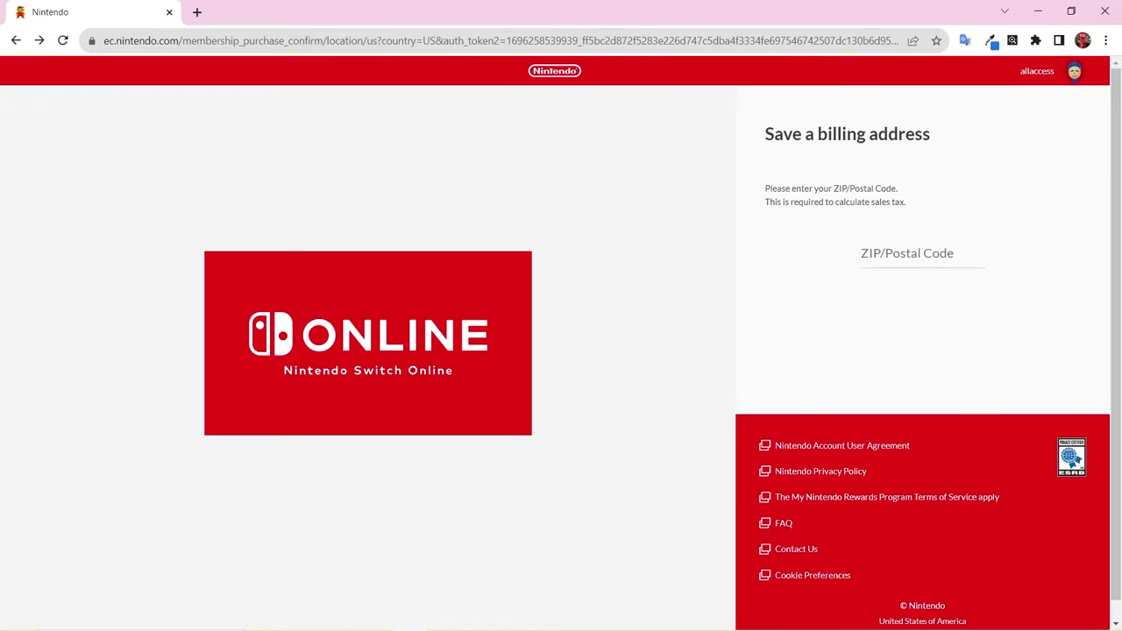
click(907, 254)
text(90210)
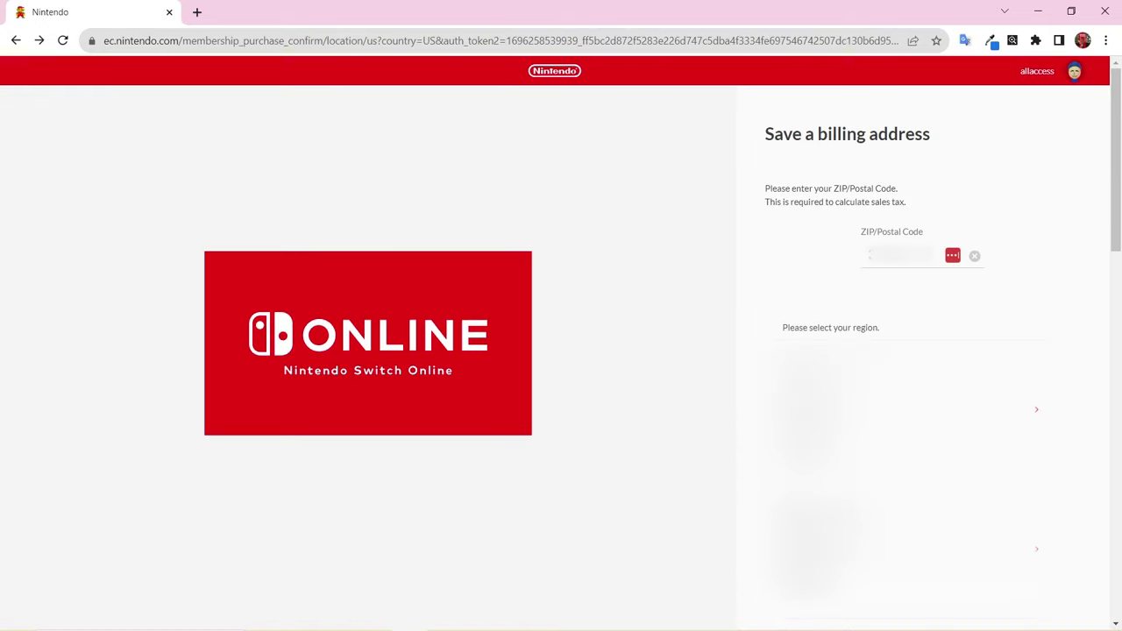
scroll(907, 351, down, 3)
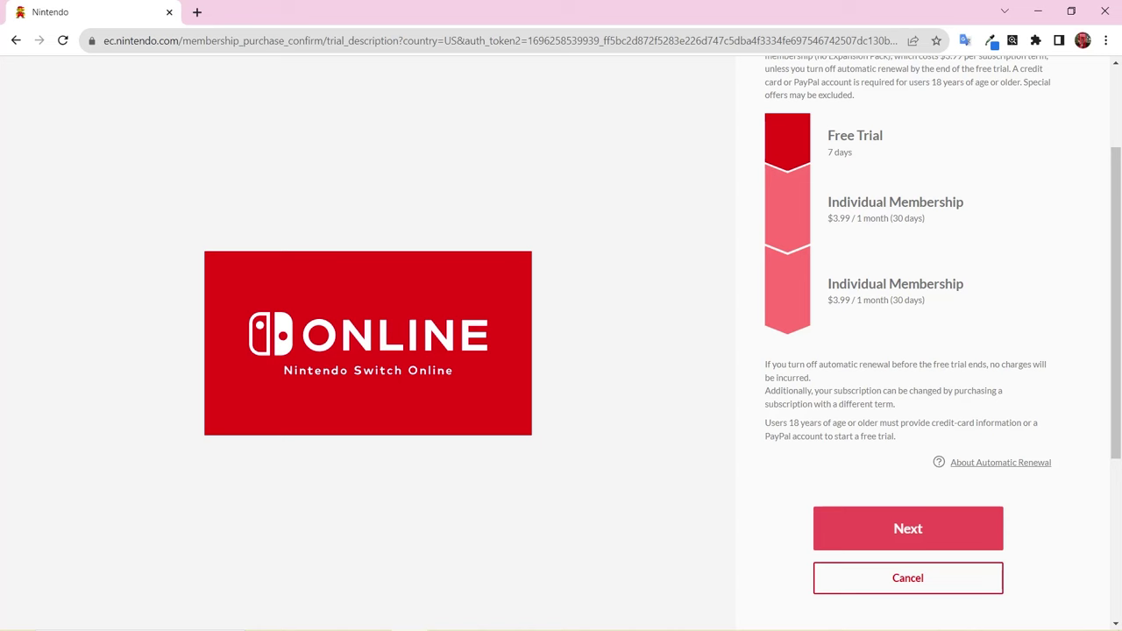
Step: Continue past the trial description, choose Credit Card payment, and review the purchase confirmation page
click(907, 527)
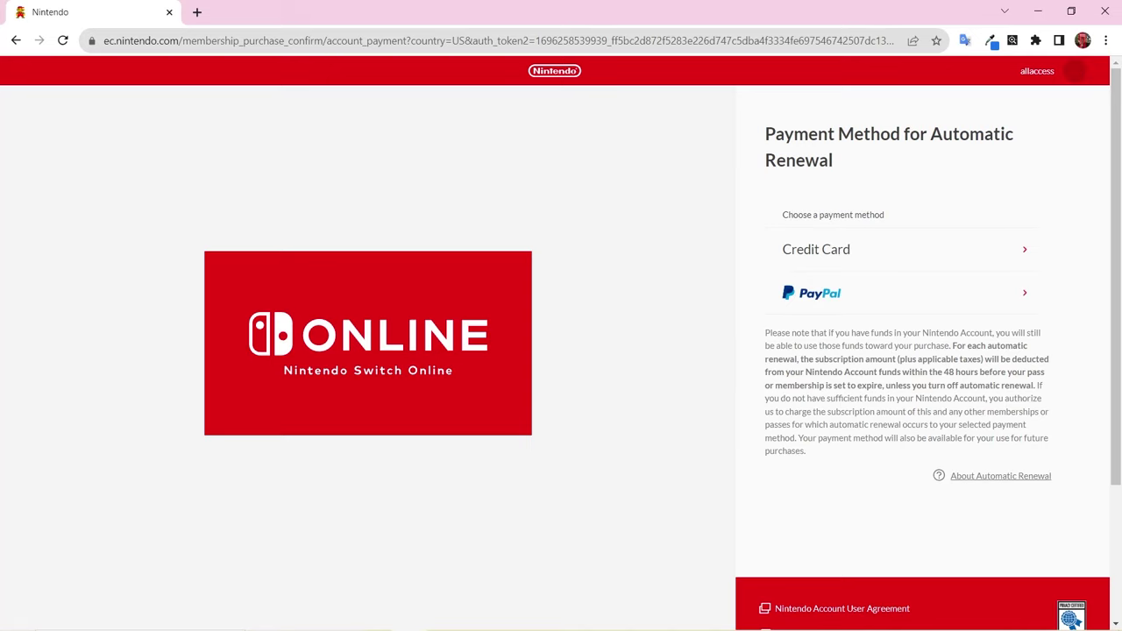
click(816, 249)
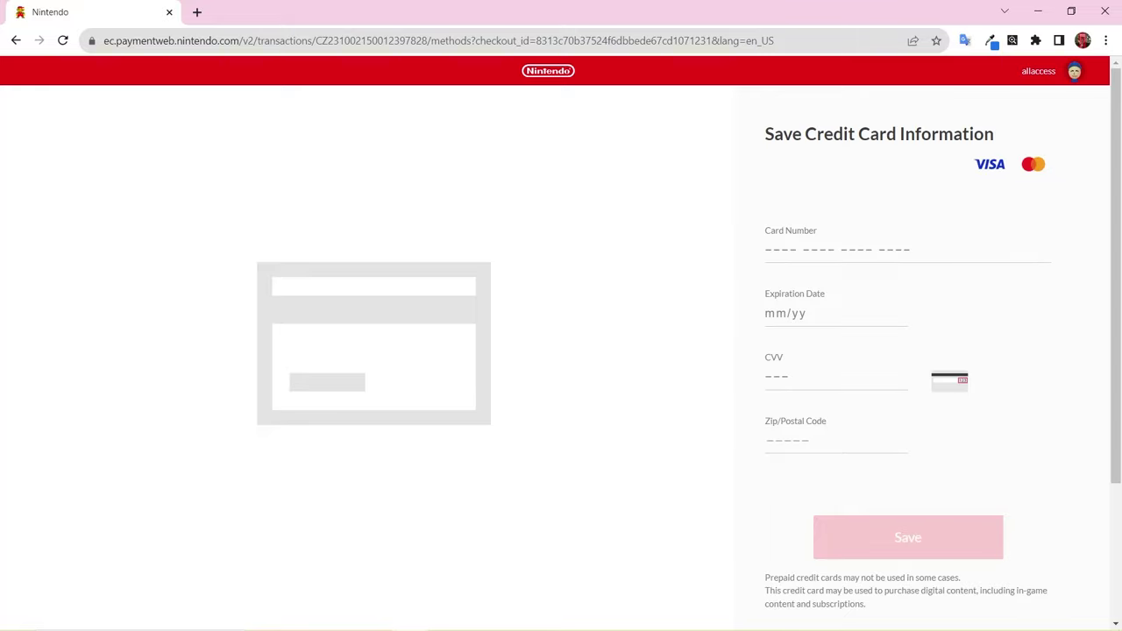
scroll(555, 344, down, 1)
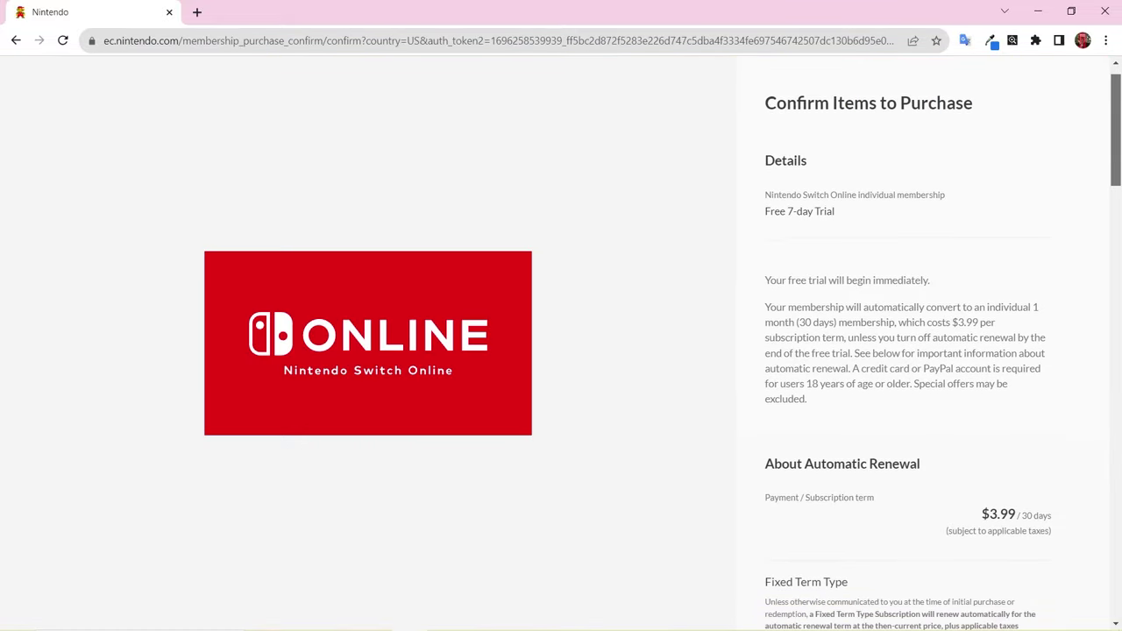
scroll(907, 351, down, 20)
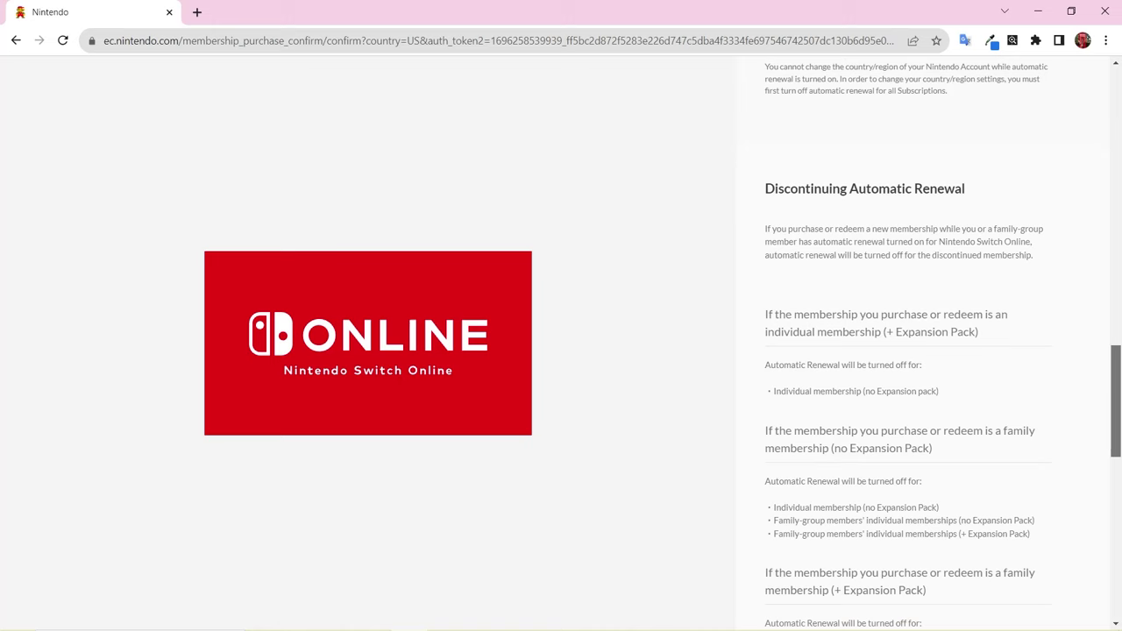
scroll(907, 351, down, 5)
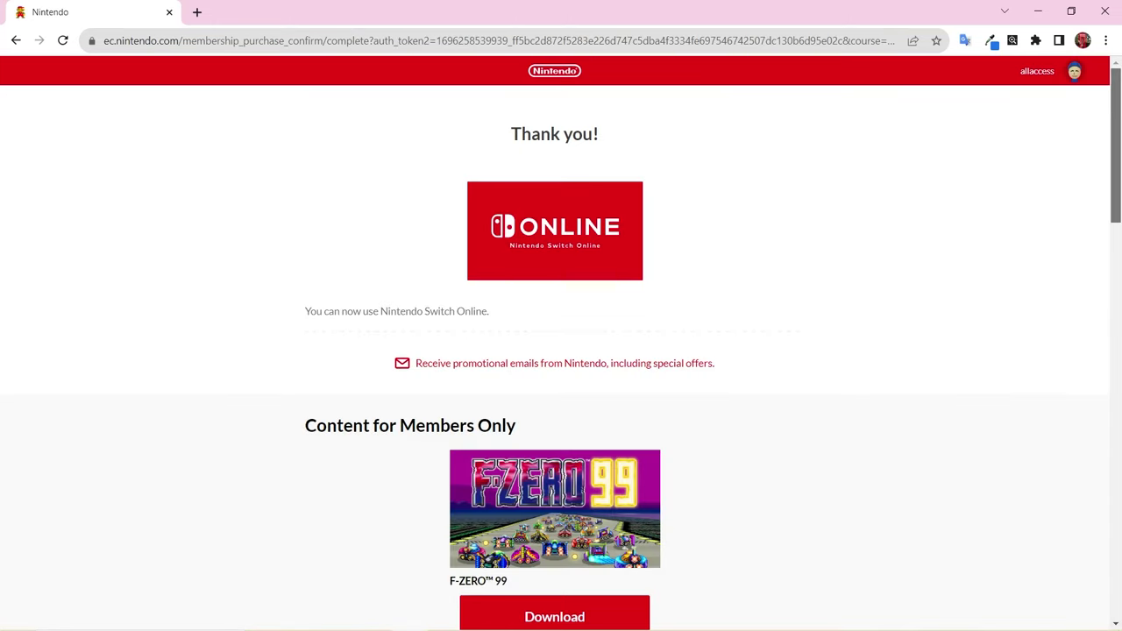
scroll(561, 342, down, 2)
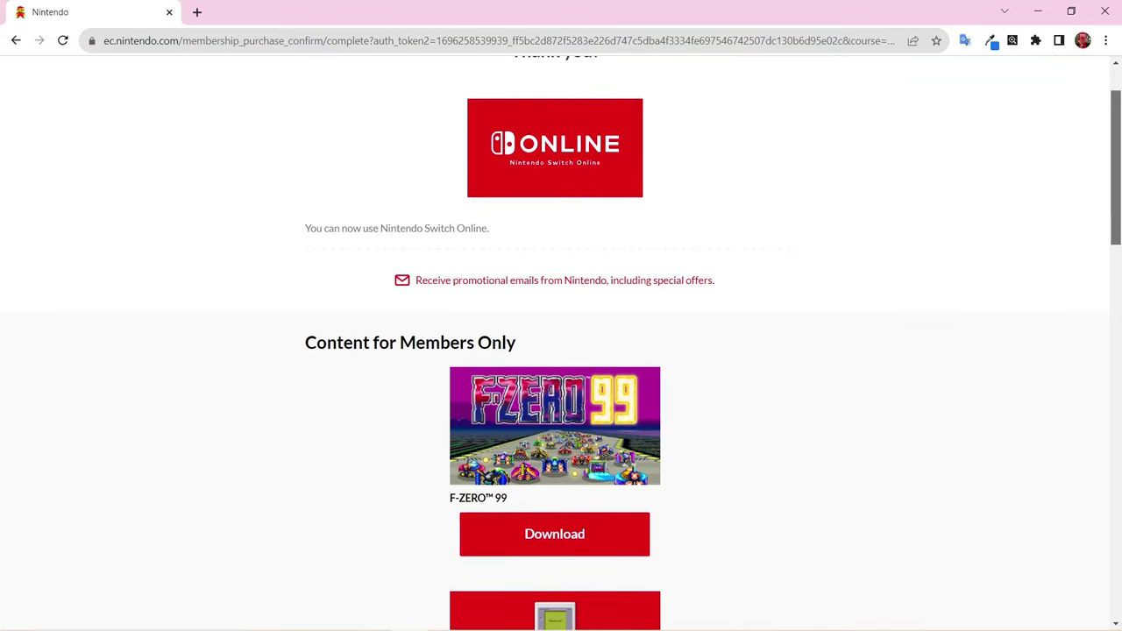
scroll(561, 342, down, 2)
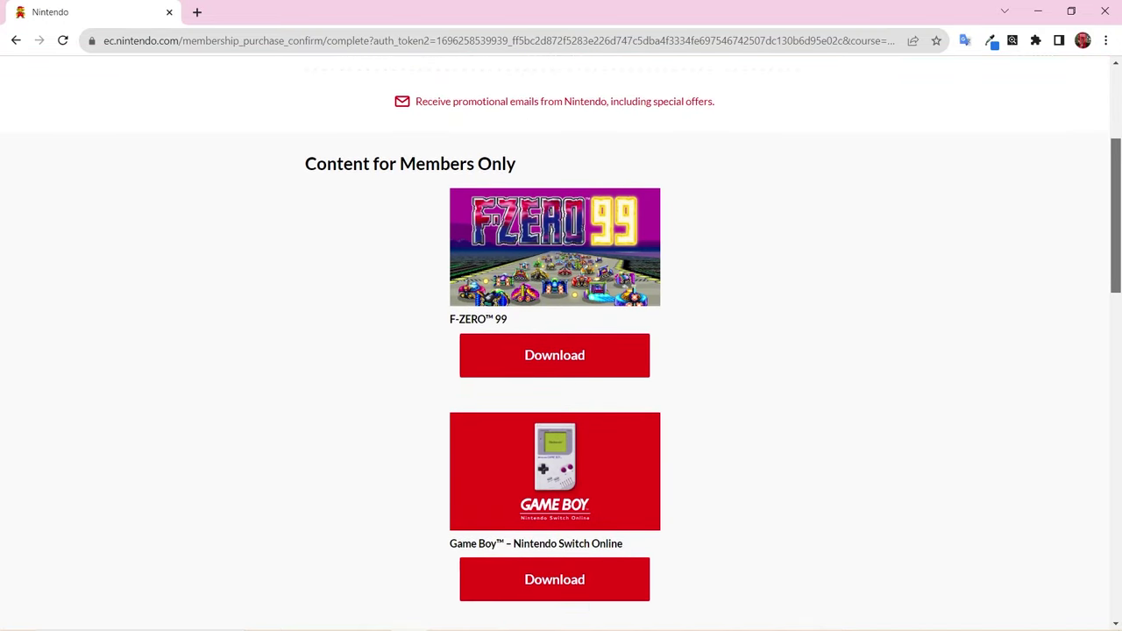
scroll(561, 341, down, 1)
scroll(560, 342, down, 2)
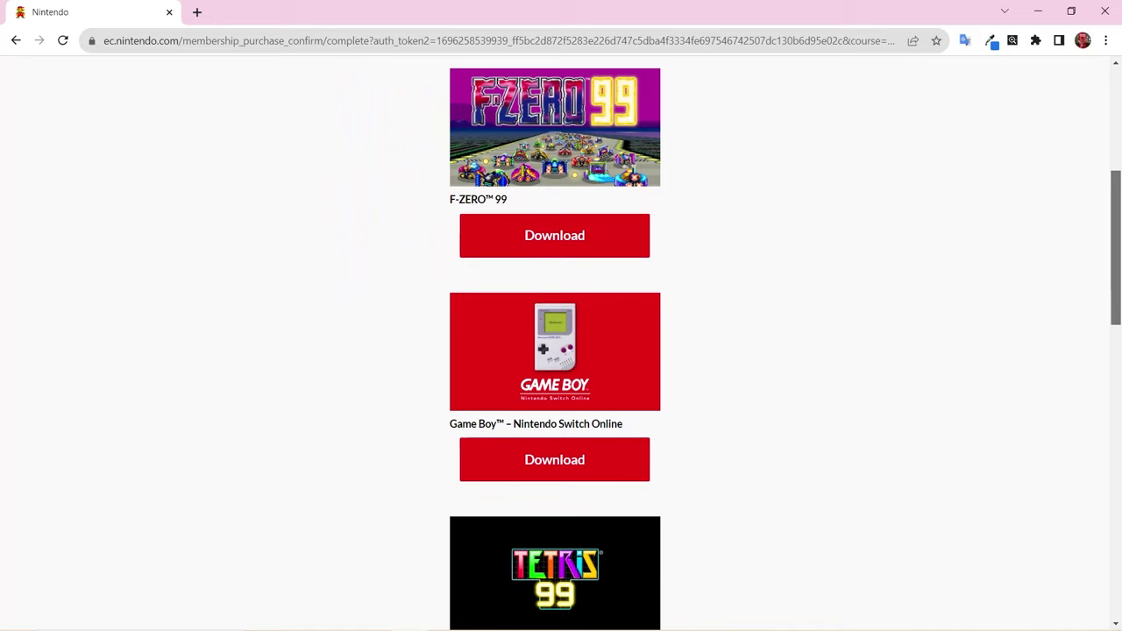
scroll(561, 342, down, 4)
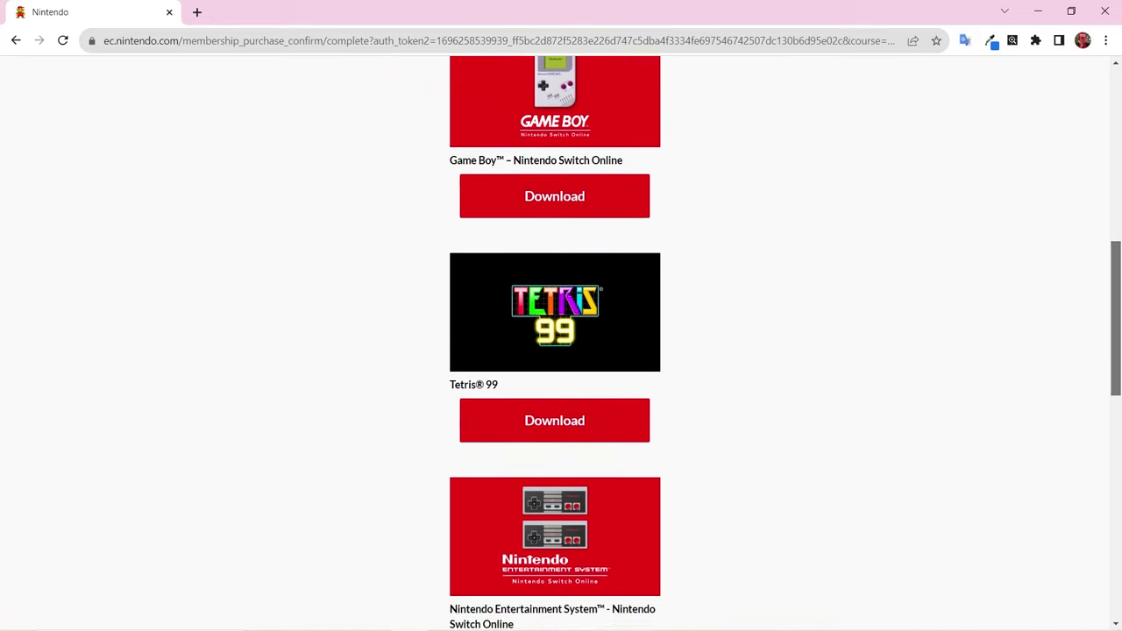